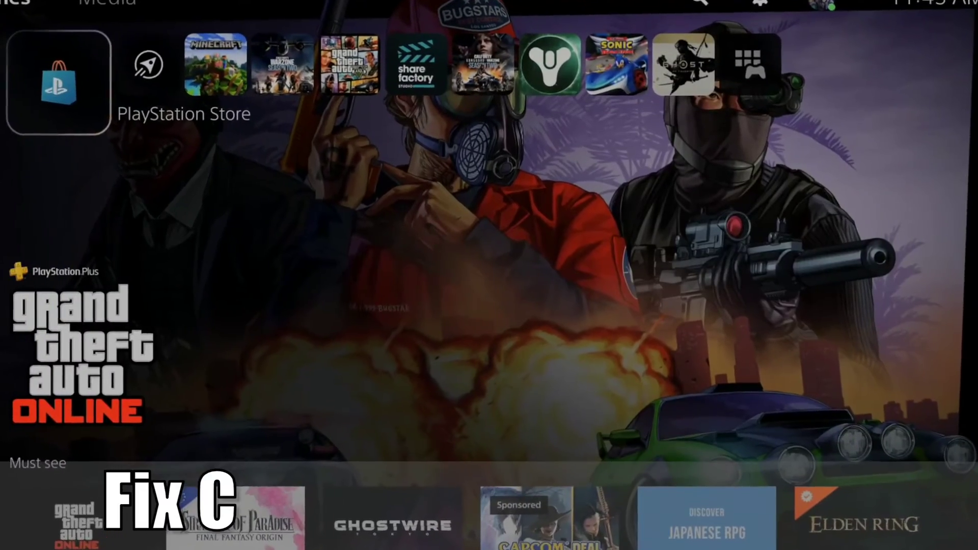
Scroll the home screen game row to highlight Minecraft, showing 11% trophies (23/127)
key(Left)
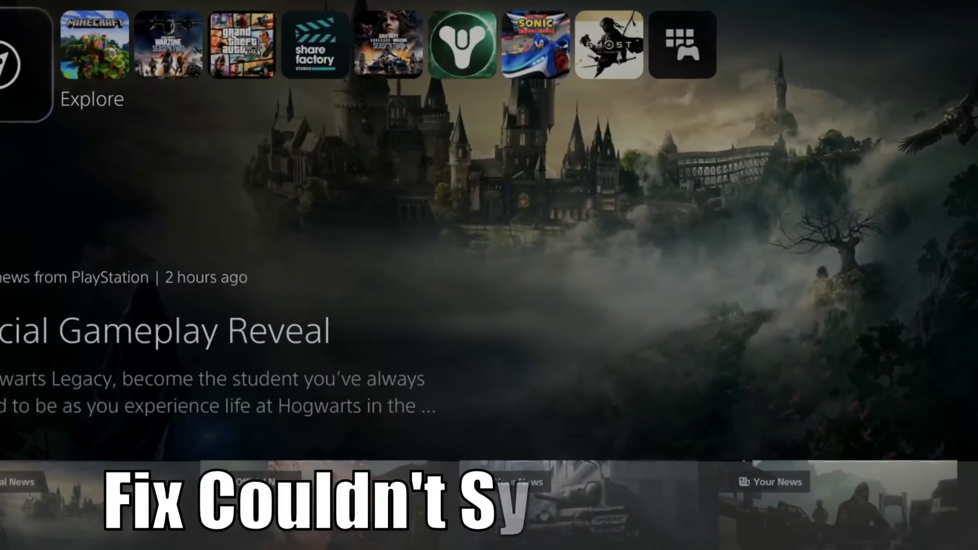
key(Right)
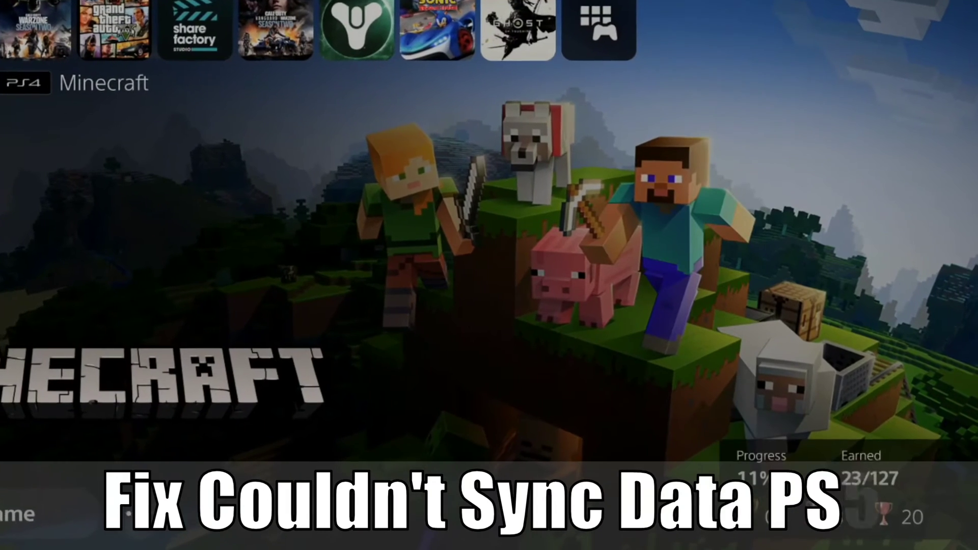
key(Left)
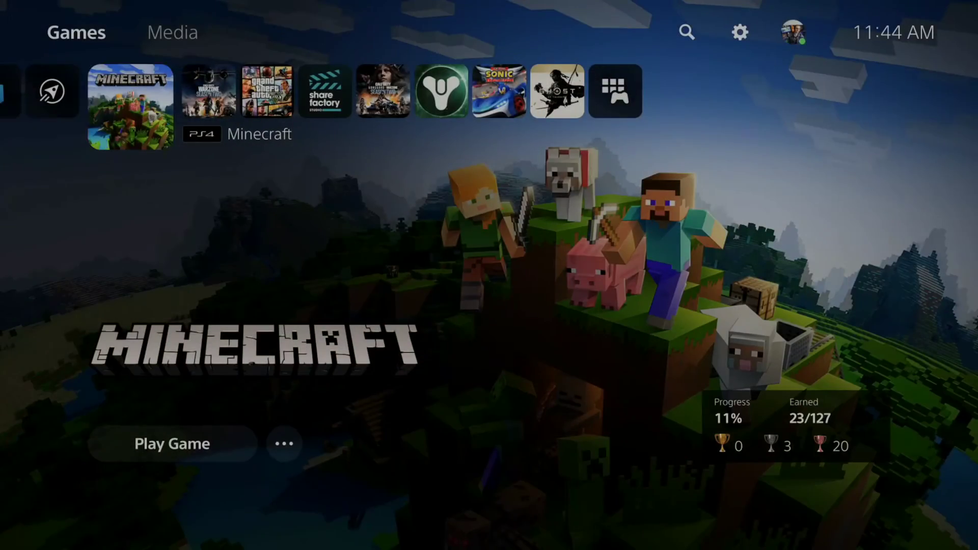
Open Downloads/Uploads from the Control Center and select the failed Minecraft saved data upload
key(super)
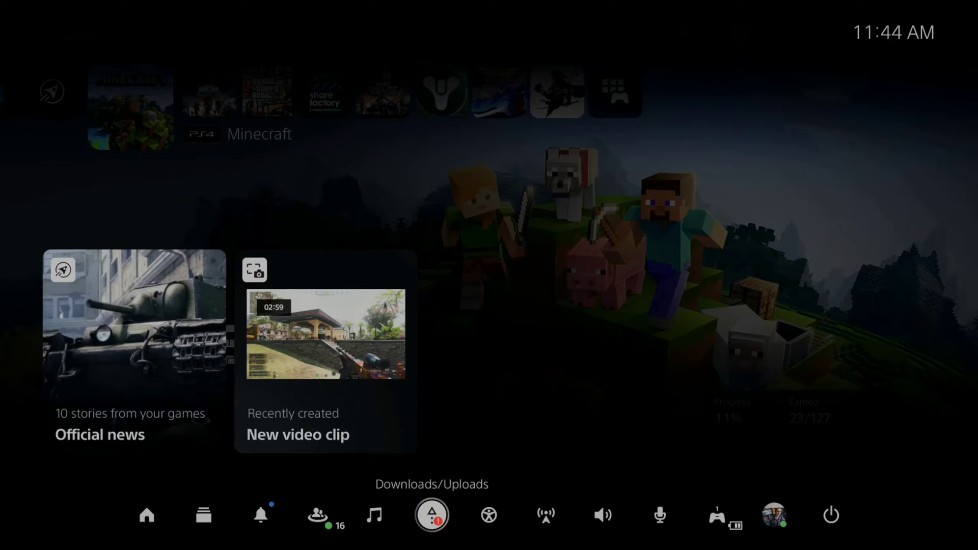
key(Return)
key(Down)
key(Down)
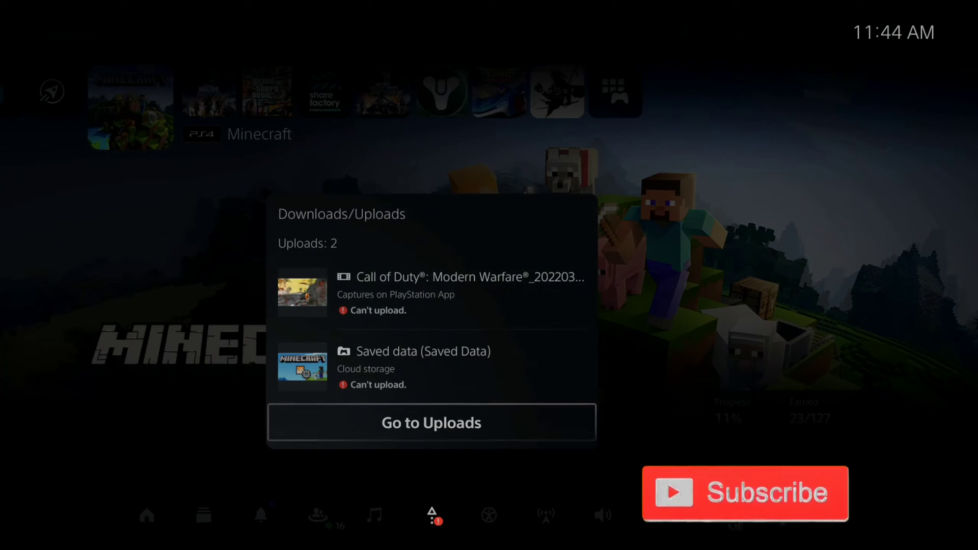
key(Up)
key(Up)
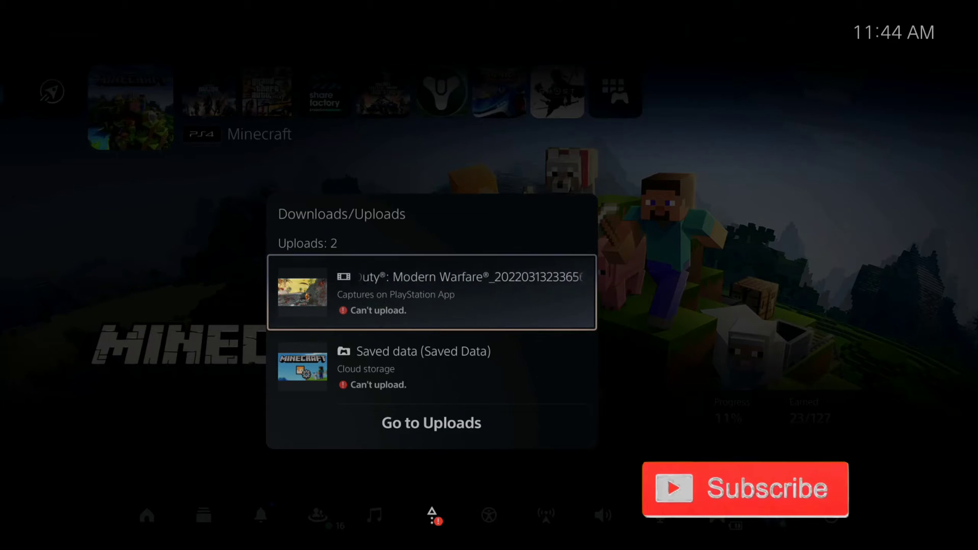
key(Down)
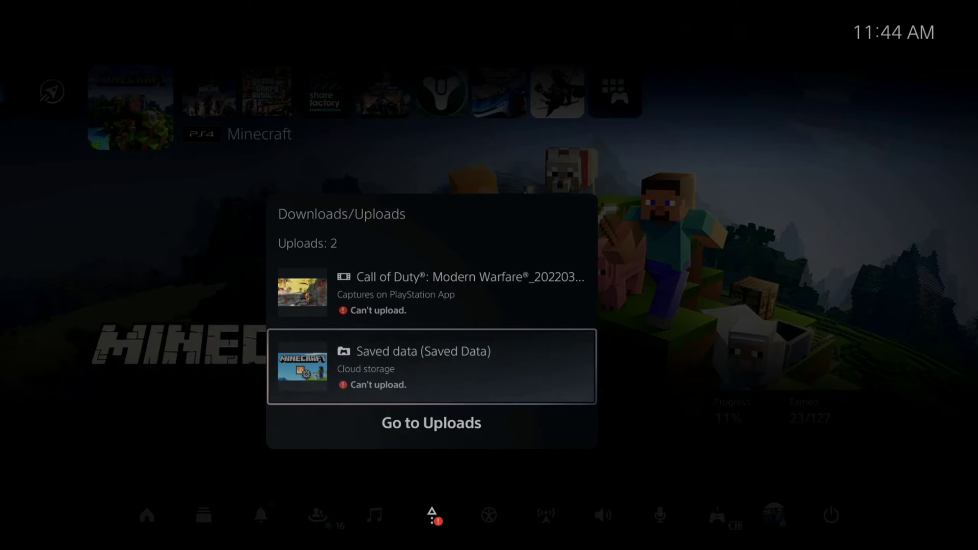
Answer Yes to overwrite the Minecraft saved data in cloud storage from the failed upload
key(Return)
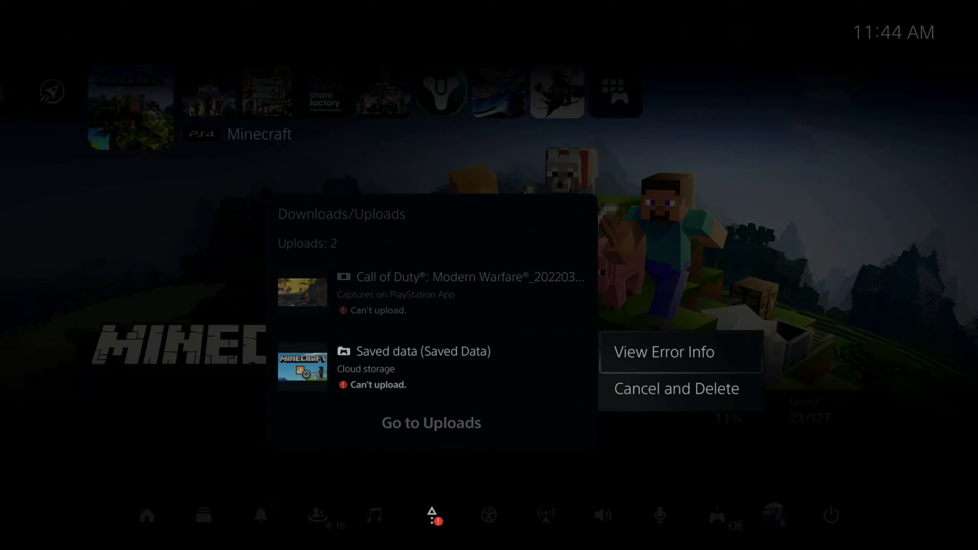
key(Return)
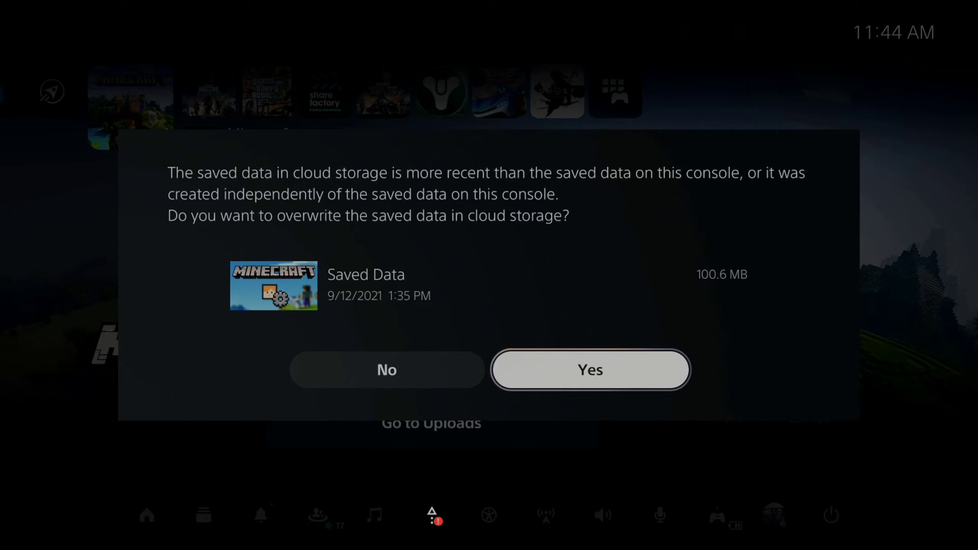
key(Return)
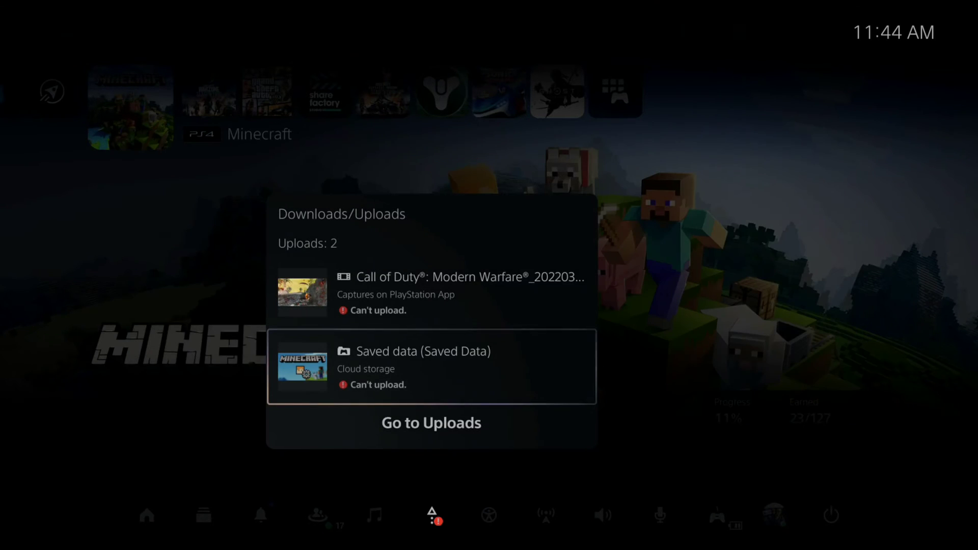
Return home and open Settings > Saved Data and Game/App Settings
key(Escape)
key(Escape)
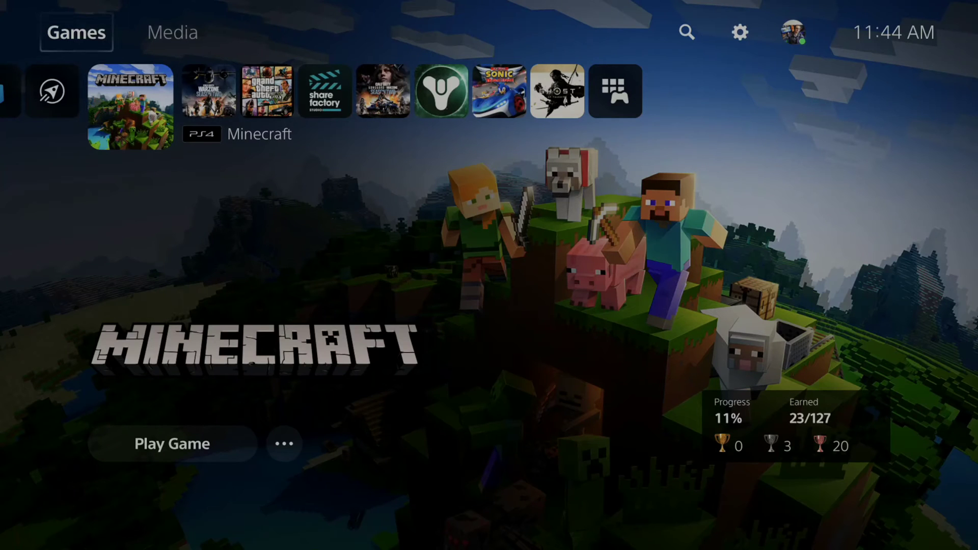
key(Right)
key(Right)
key(Right)
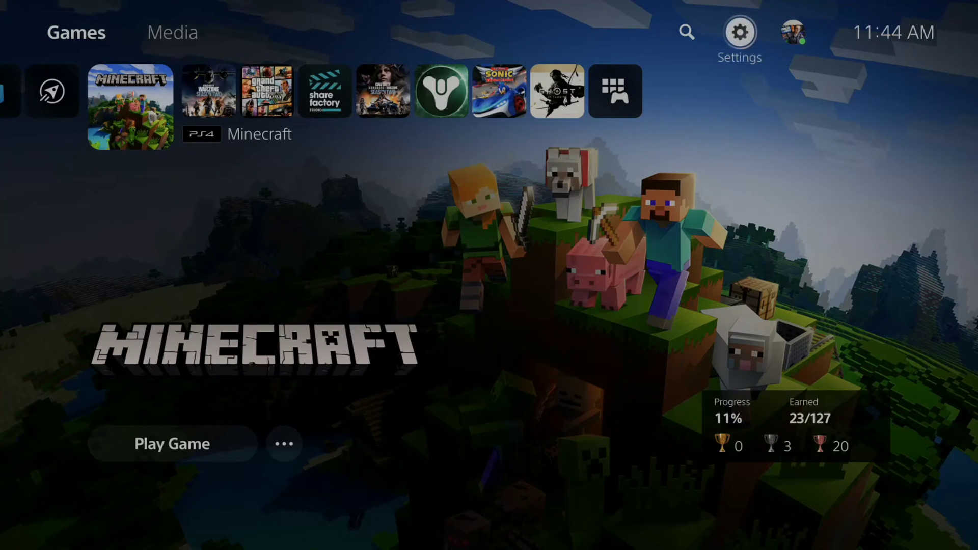
key(Return)
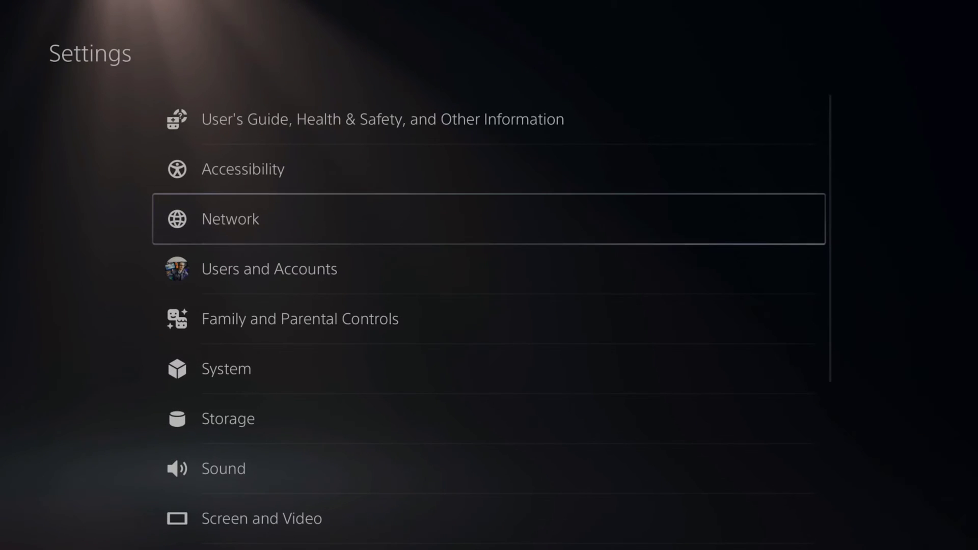
key(Down)
key(Down)
key(Down)
key(Down)
key(Down)
key(Down)
key(Down)
key(Down)
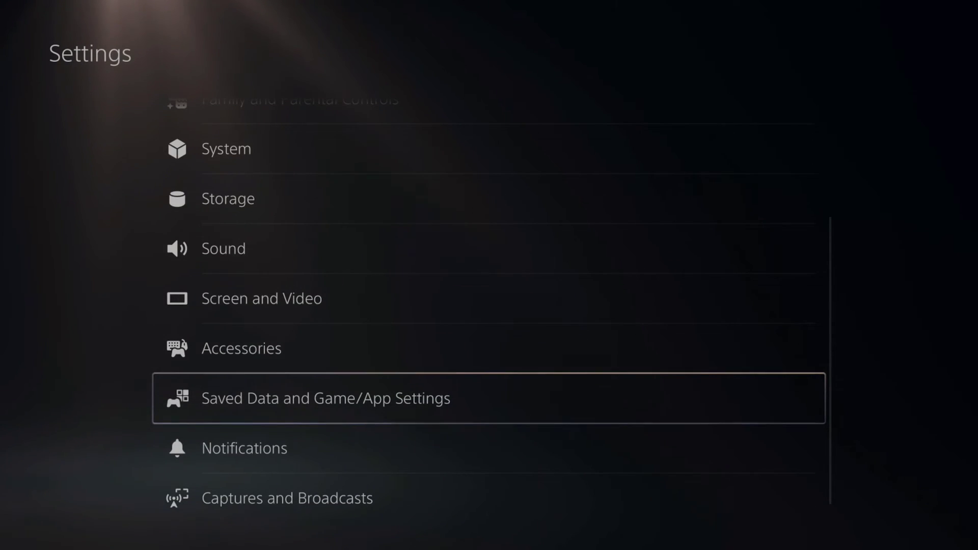
key(Return)
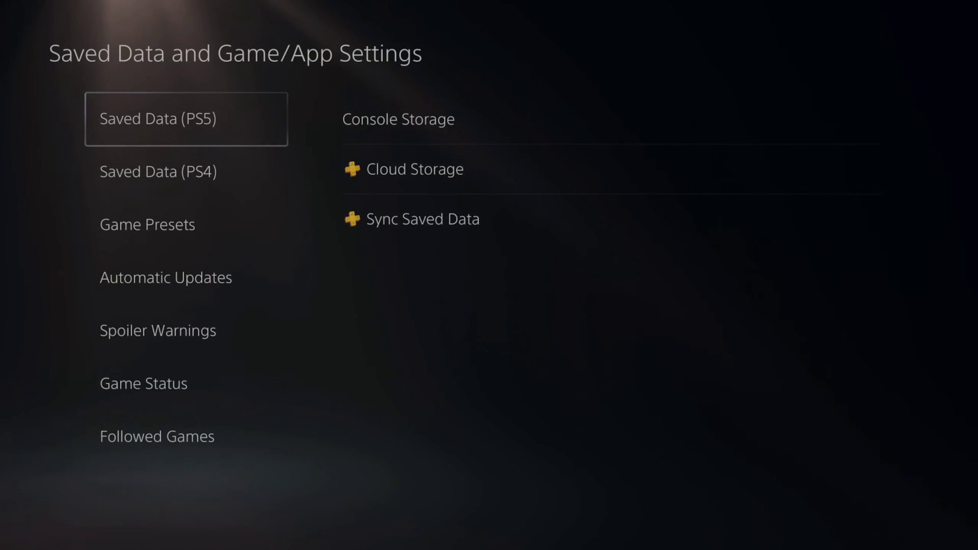
Go to Saved Data (PS4) > Cloud Storage, listing cloud saves with 99.50 GB available
key(Down)
key(Up)
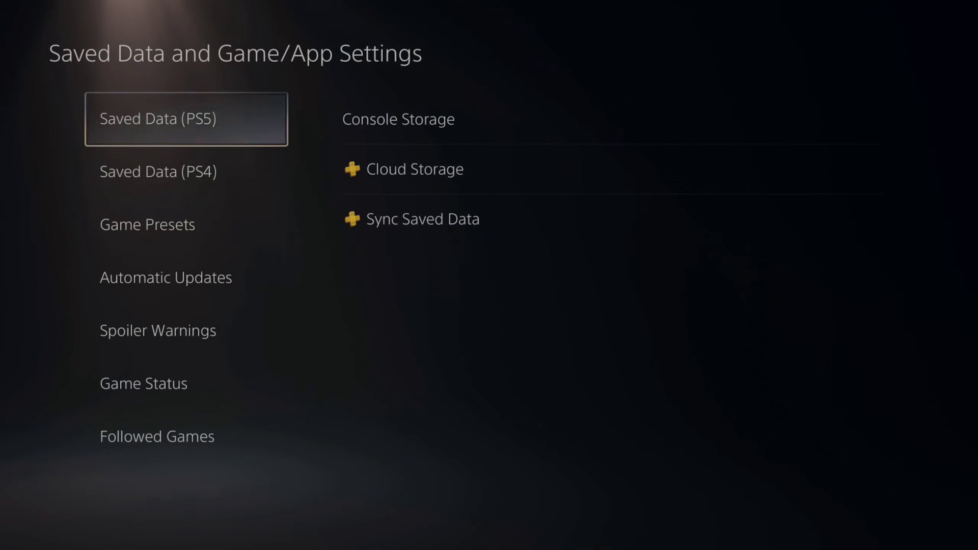
key(Down)
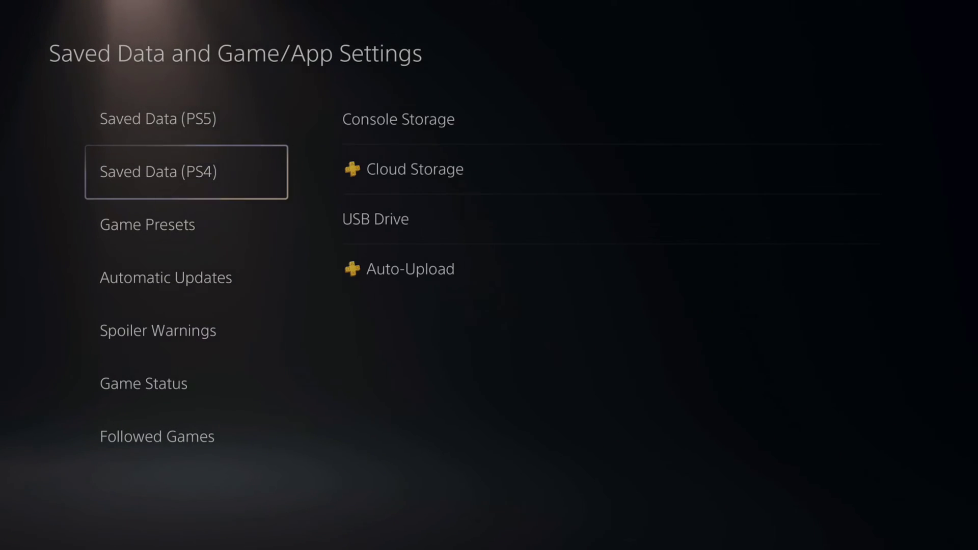
key(Right)
key(Left)
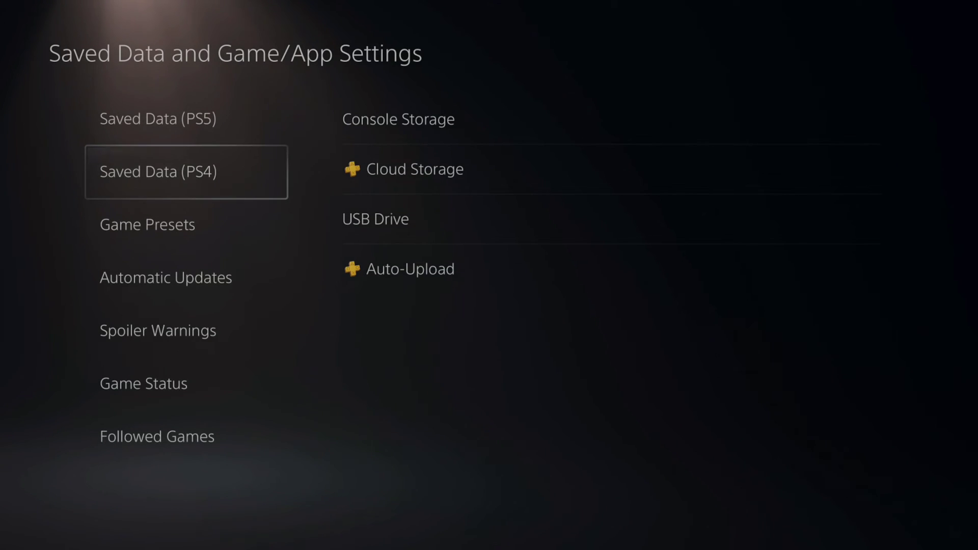
key(Right)
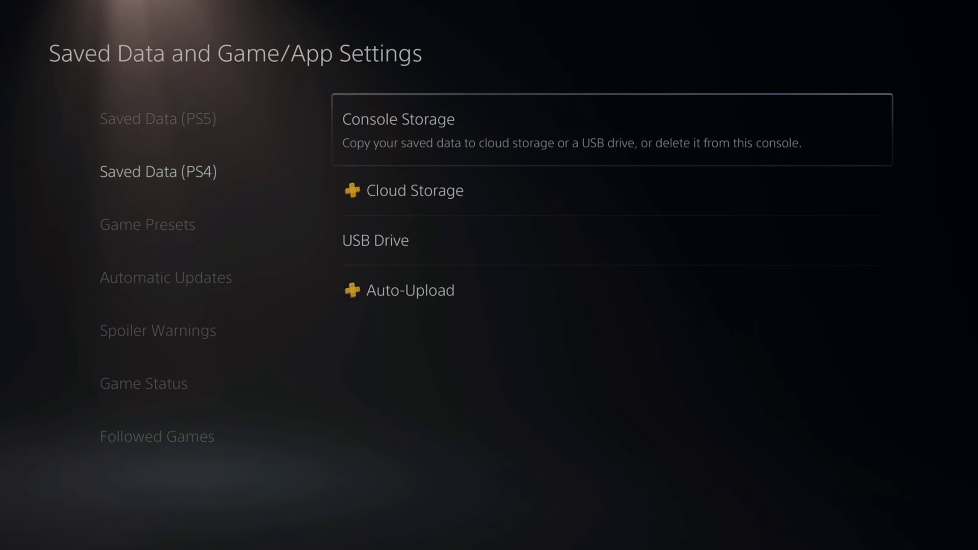
key(Down)
key(Return)
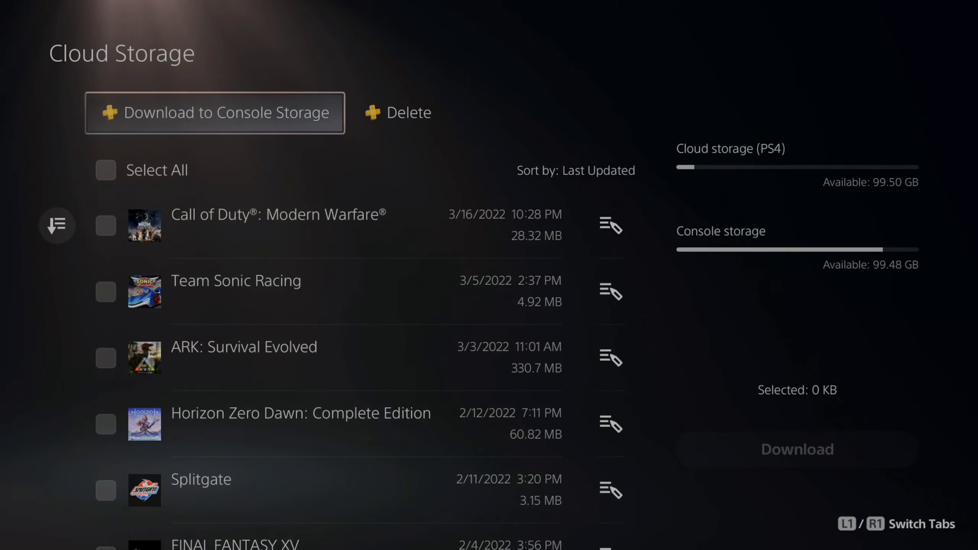
key(Down)
key(Down)
key(Down)
key(Down)
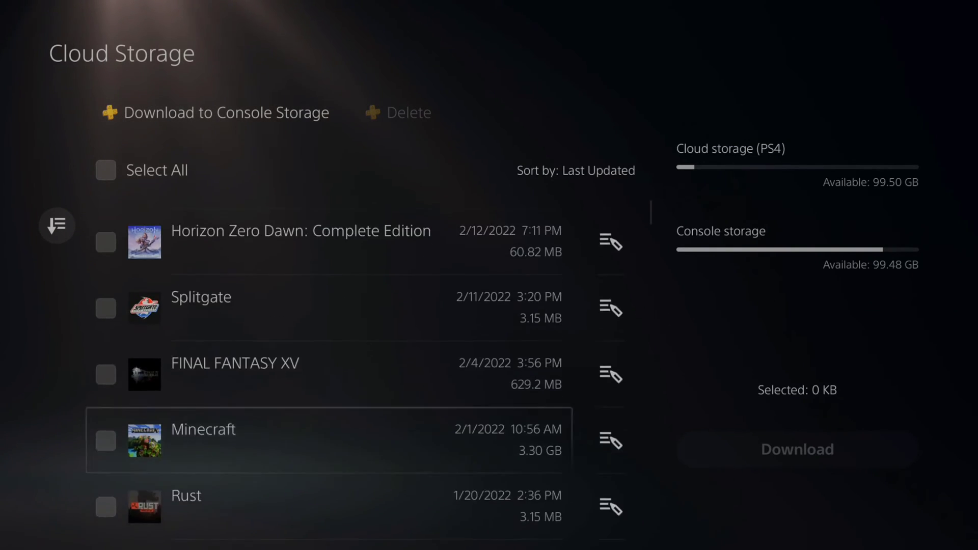
key(Up)
key(Return)
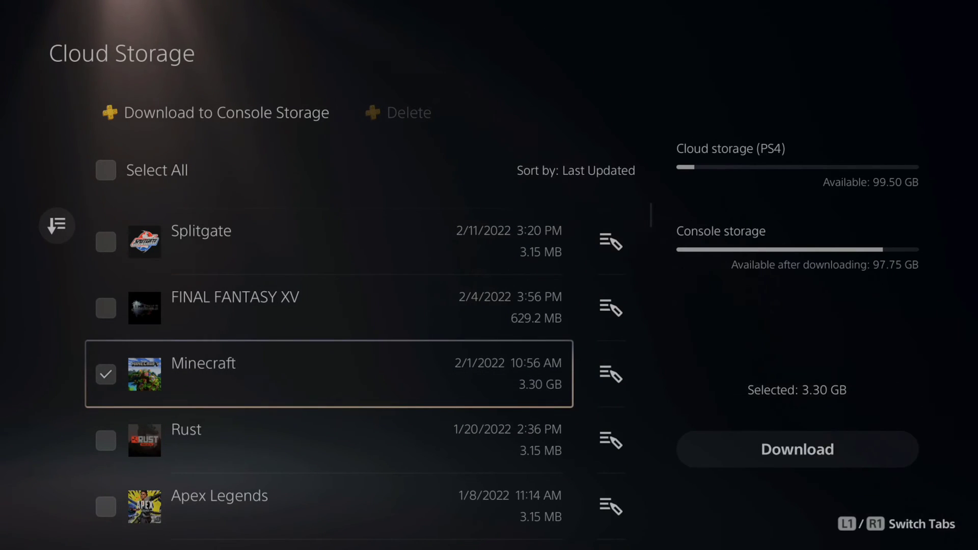
key(Right)
key(Right)
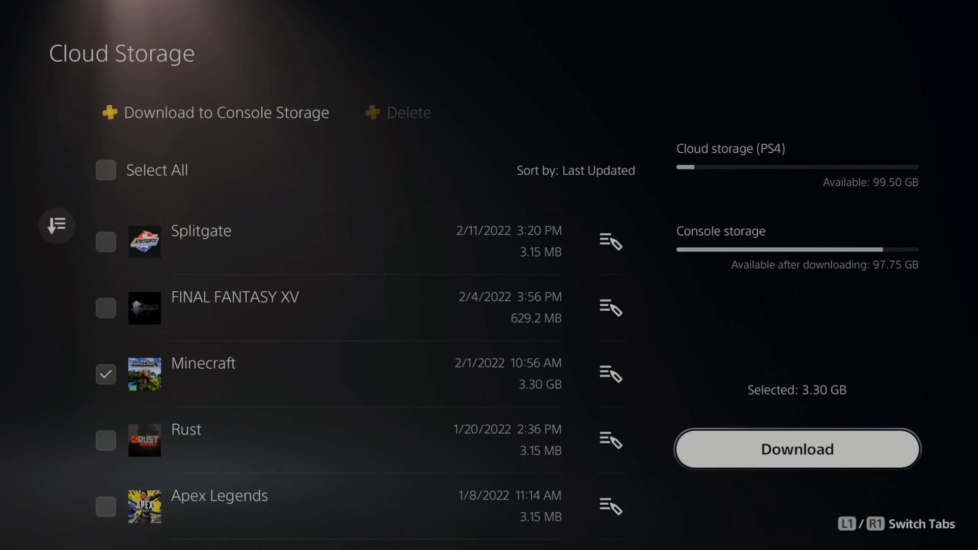
key(Left)
key(Left)
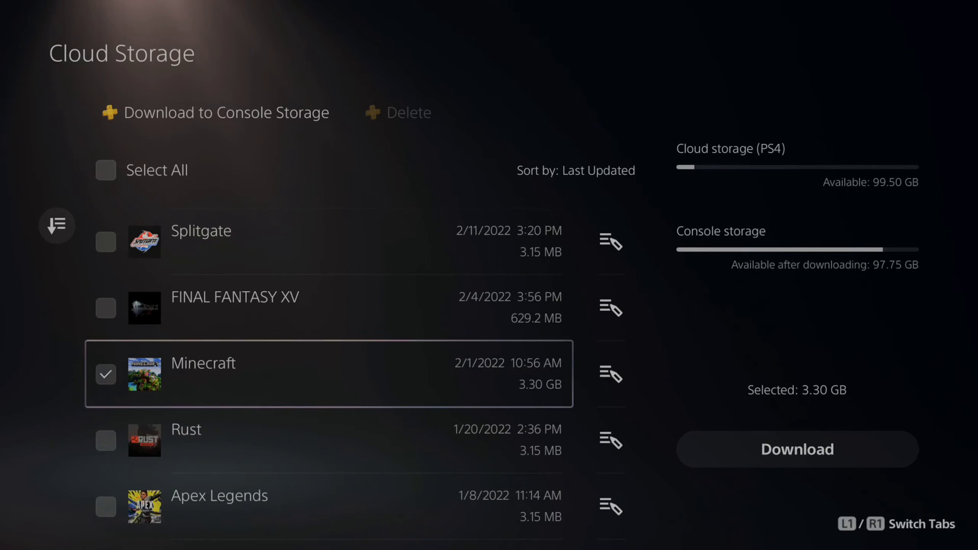
key(Right)
key(Right)
key(Left)
key(Left)
key(Right)
key(Left)
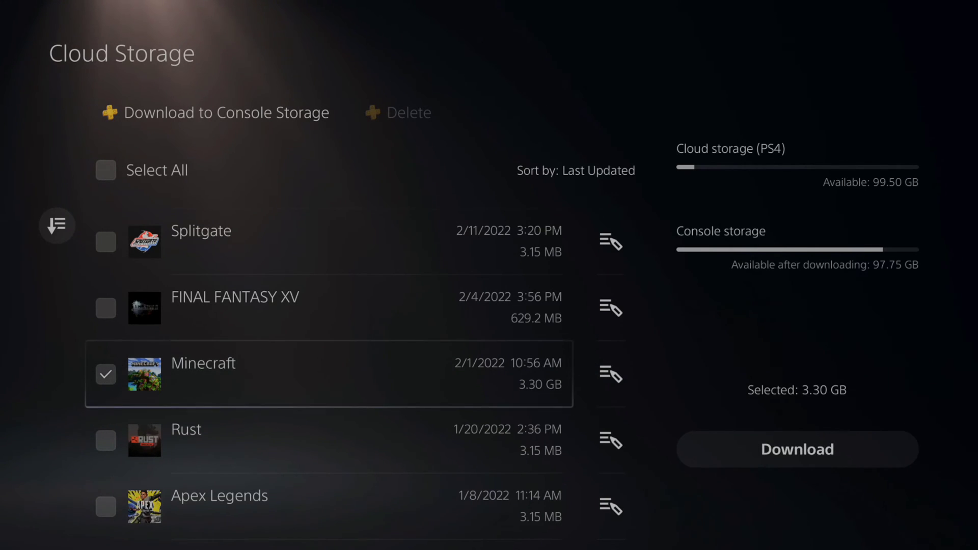
key(Up)
key(Up)
key(Up)
key(Up)
key(Up)
key(Up)
key(Up)
key(Up)
key(Down)
key(Up)
key(Up)
key(Down)
key(Right)
key(Left)
key(Up)
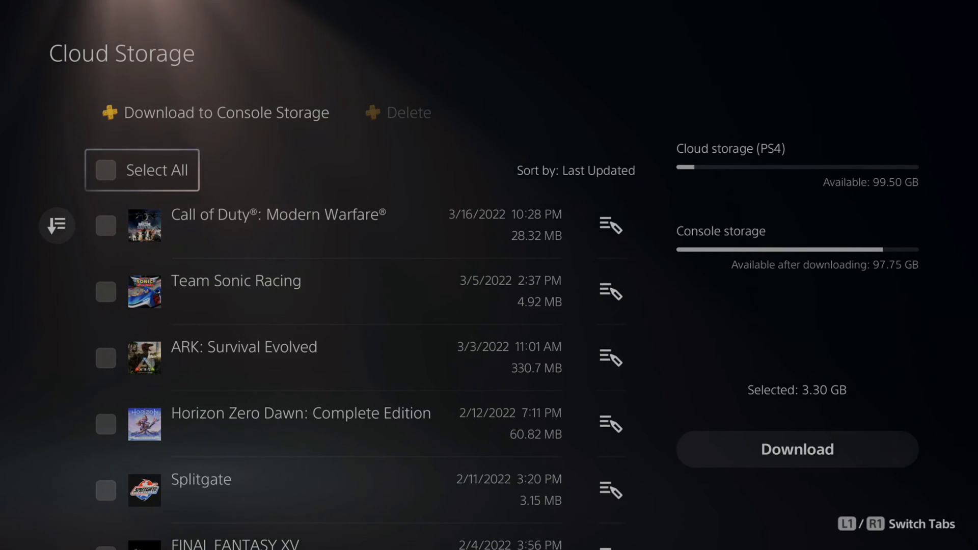
Leave Cloud Storage and view the Minecraft save in PS4 Console Storage
key(Up)
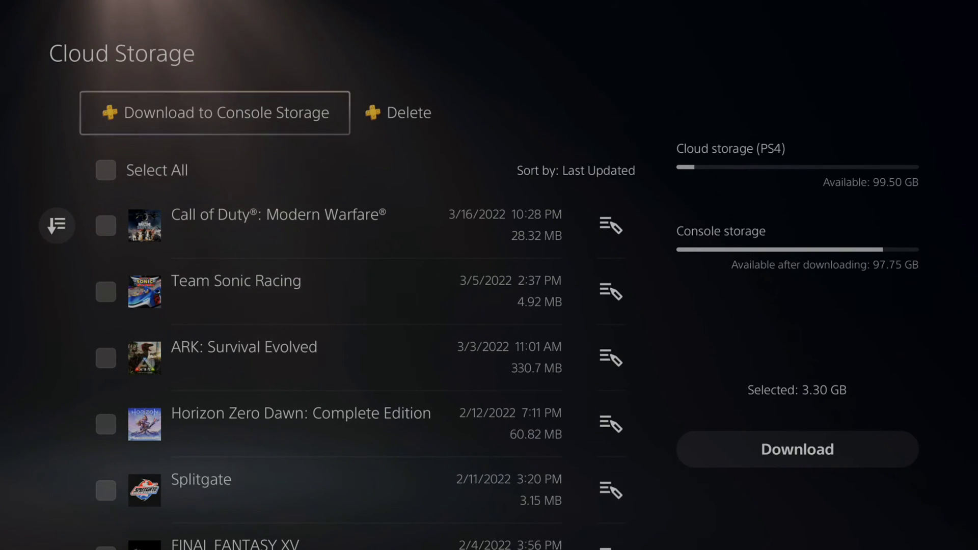
key(Escape)
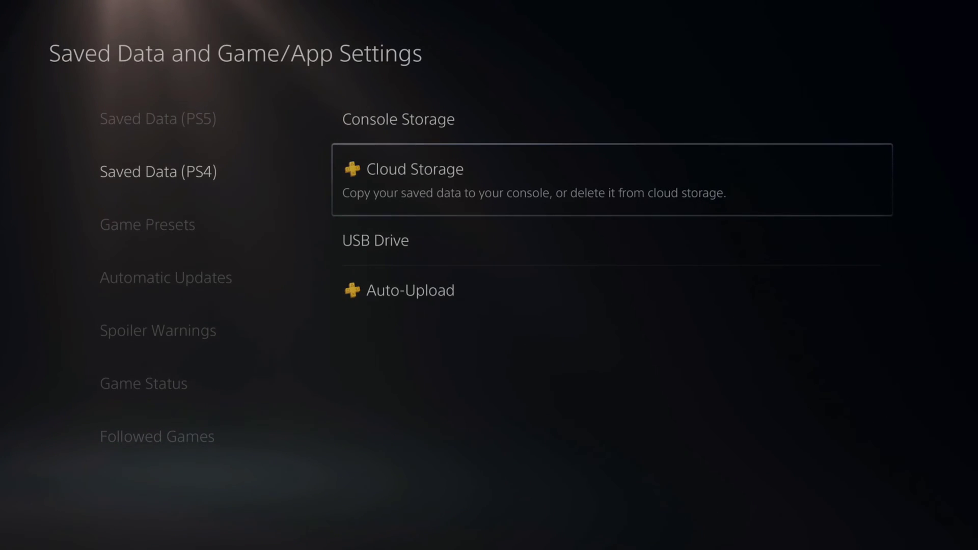
key(Up)
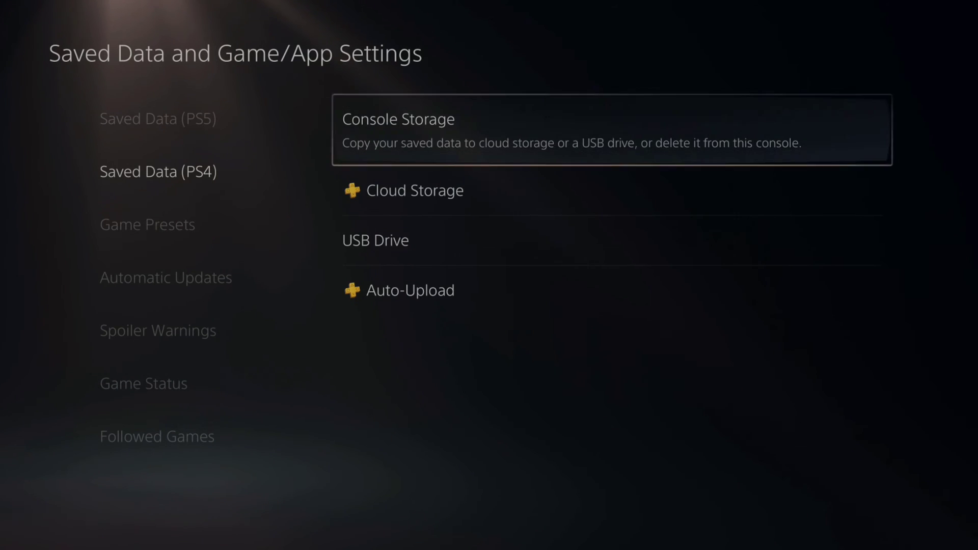
key(Return)
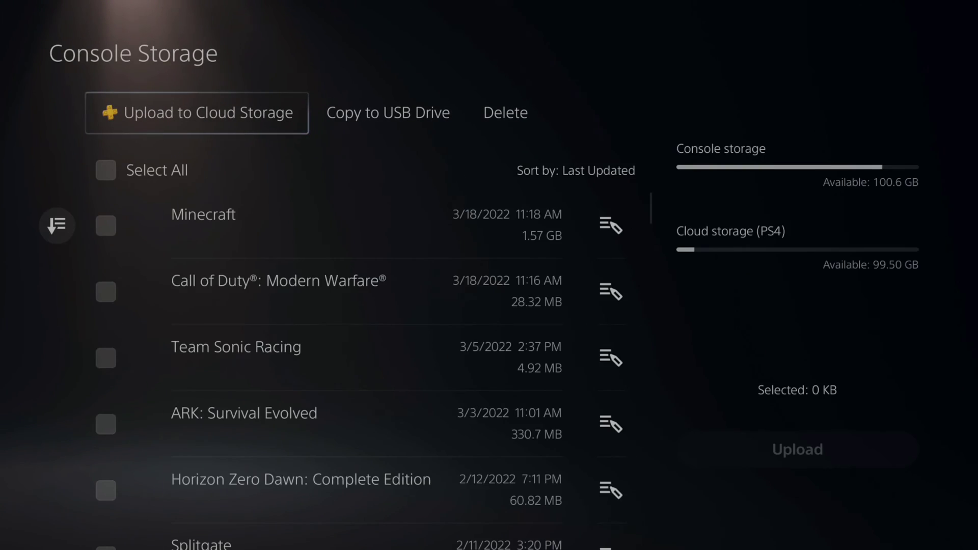
key(Down)
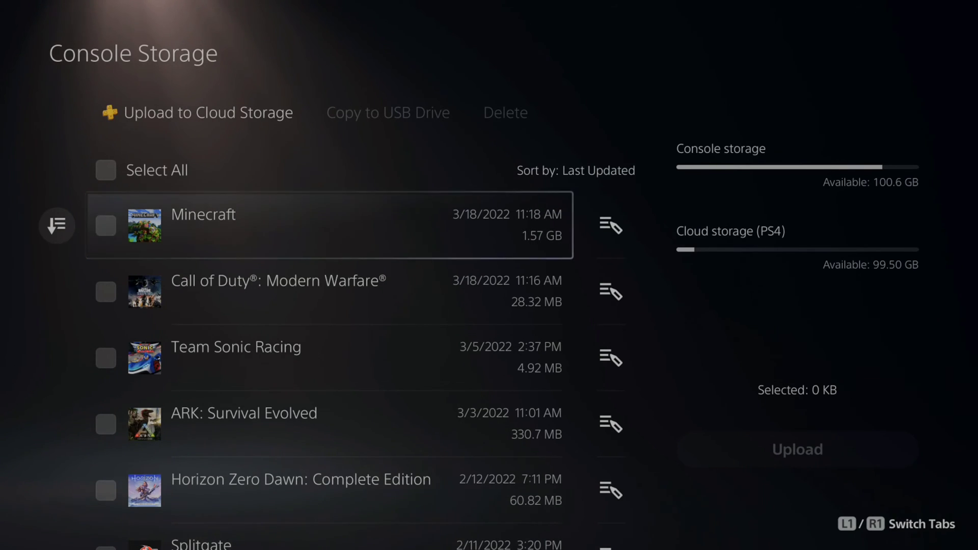
key(Up)
key(Escape)
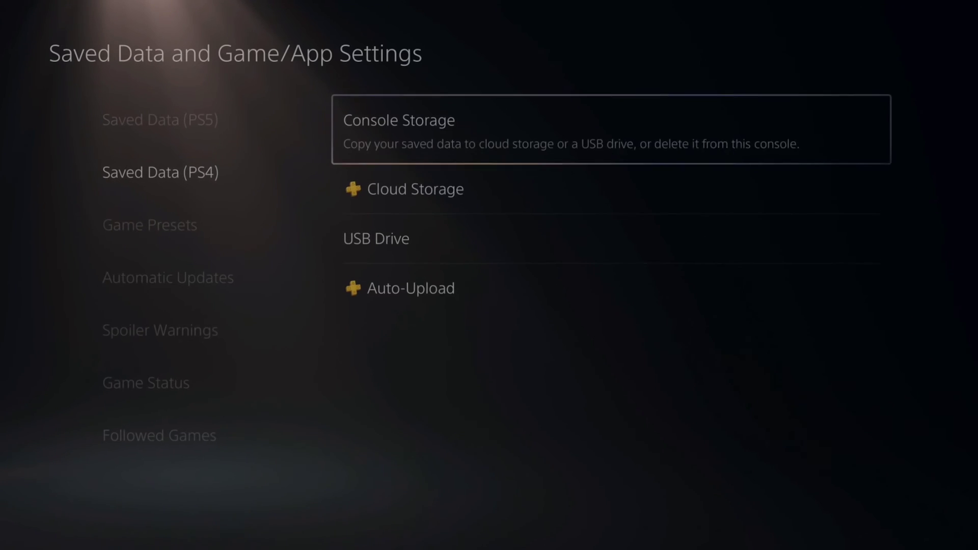
key(Down)
key(Return)
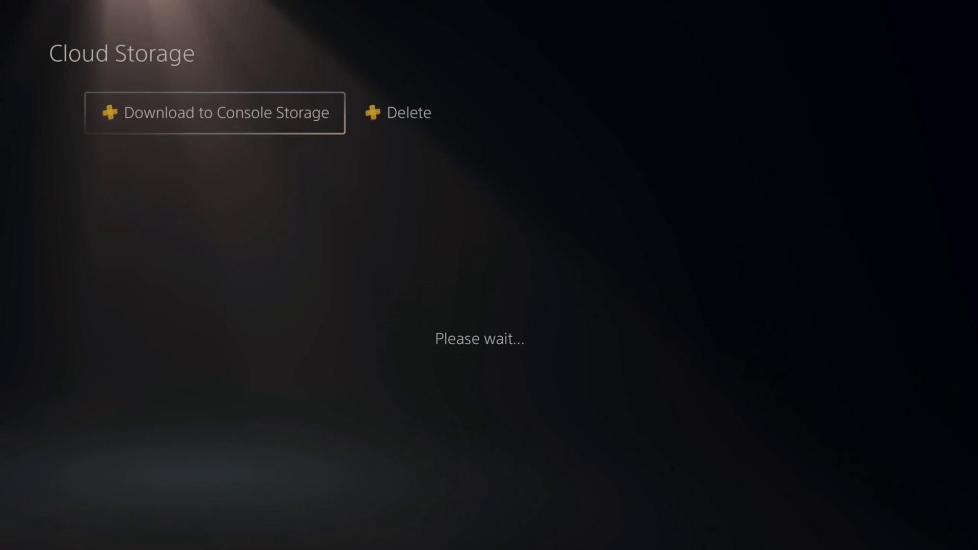
key(Right)
key(Left)
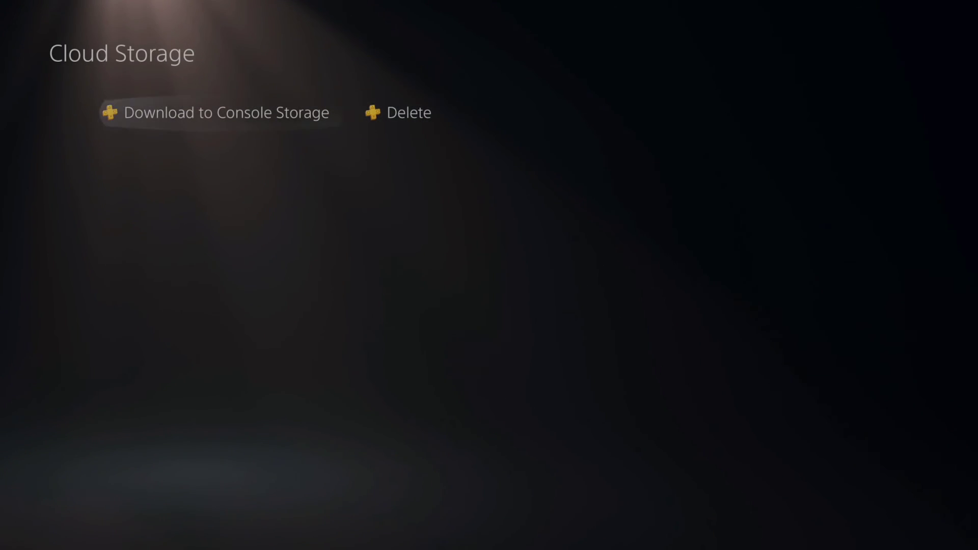
key(Right)
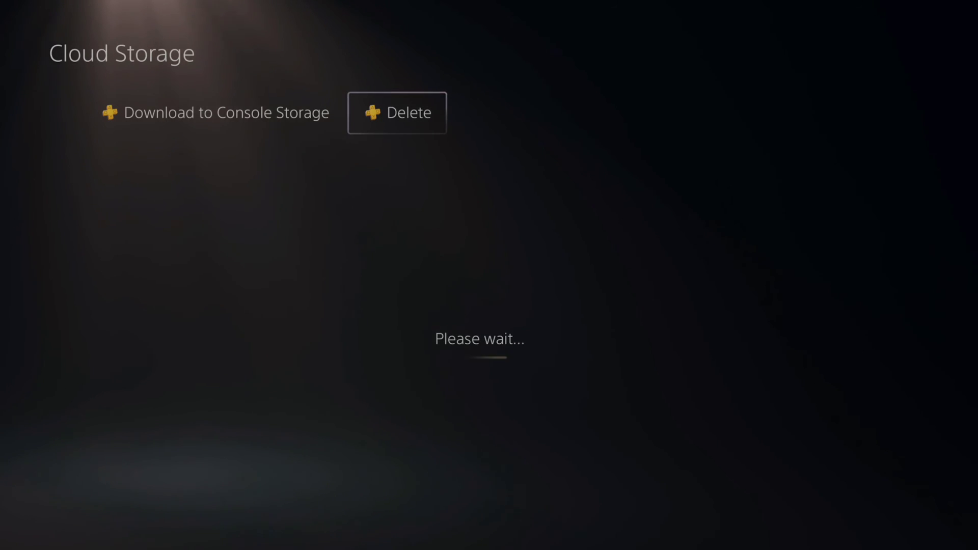
key(Return)
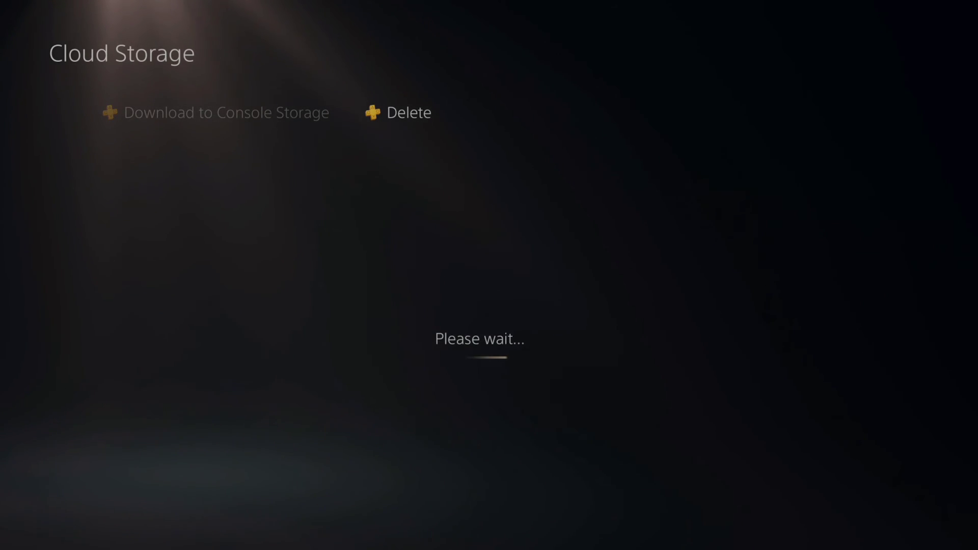
key(Down)
key(Down)
key(Down)
key(Down)
key(Down)
key(Down)
key(Down)
key(Up)
key(Return)
key(Right)
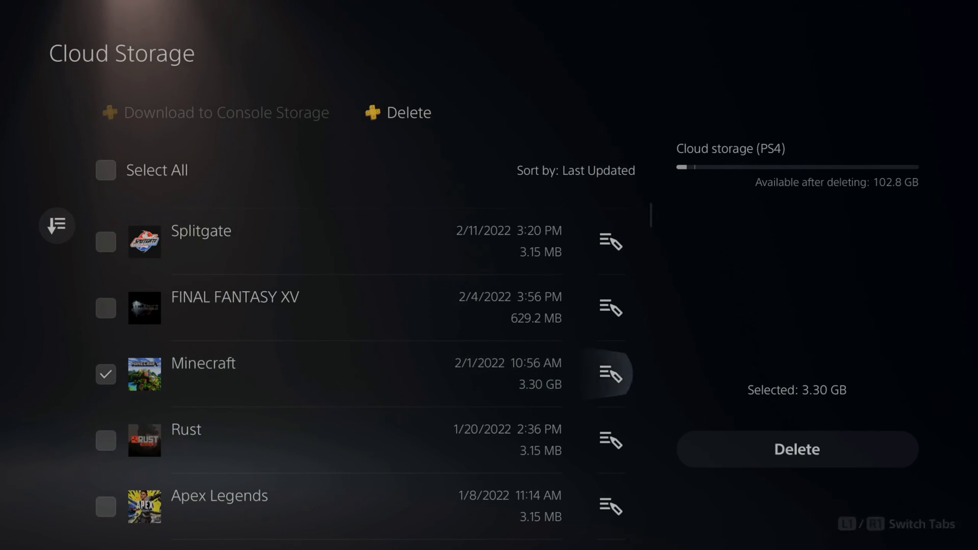
key(Right)
key(Return)
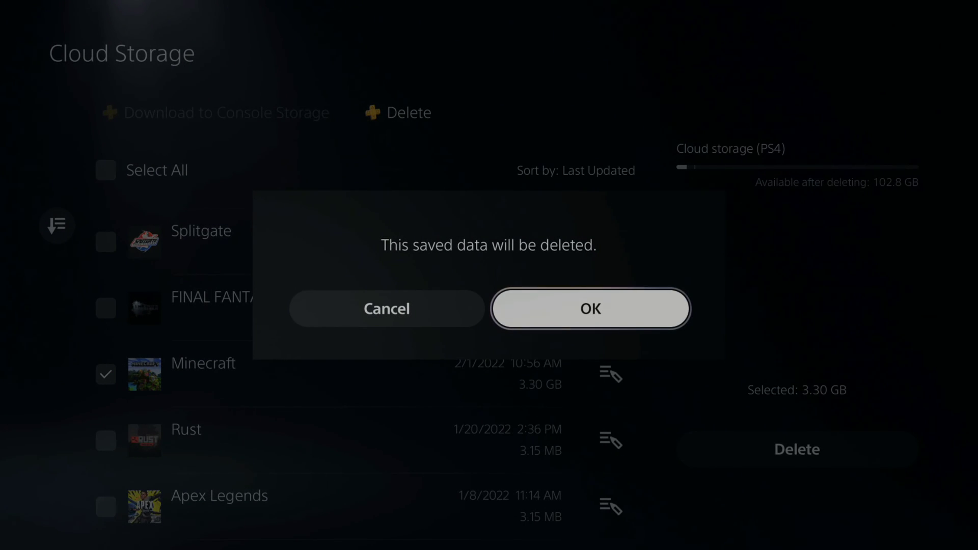
key(Escape)
key(Left)
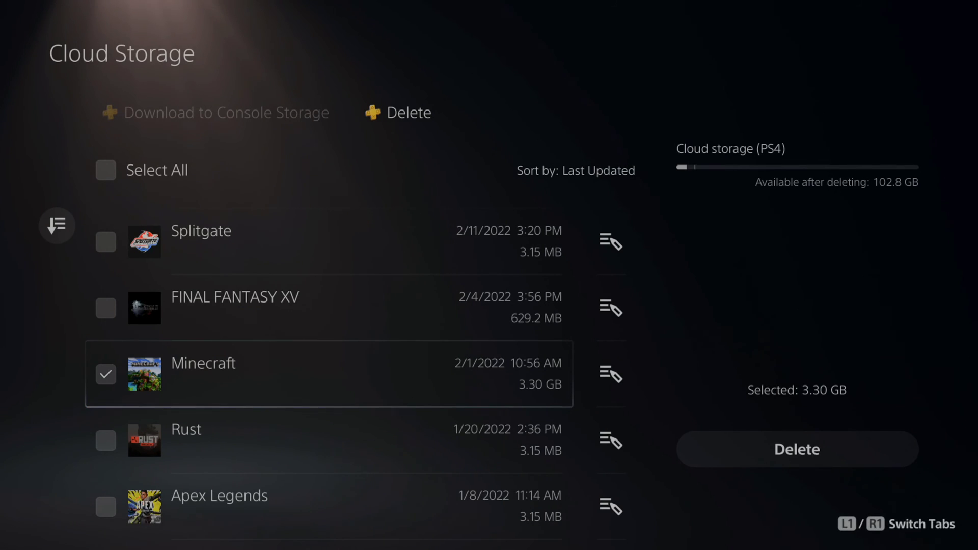
key(Up)
Back out of the cloud save list and Saved Data settings to the main Settings list
key(Escape)
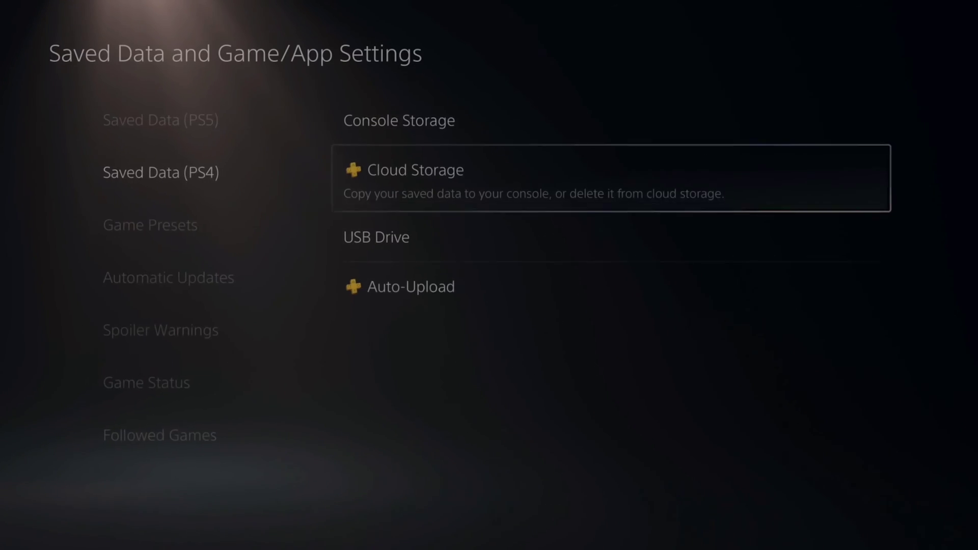
key(Left)
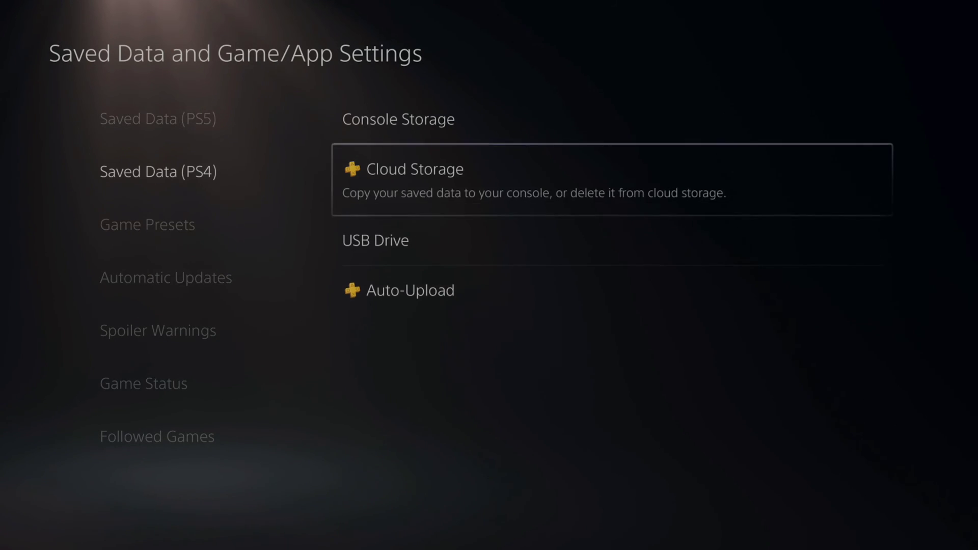
key(Escape)
key(Escape)
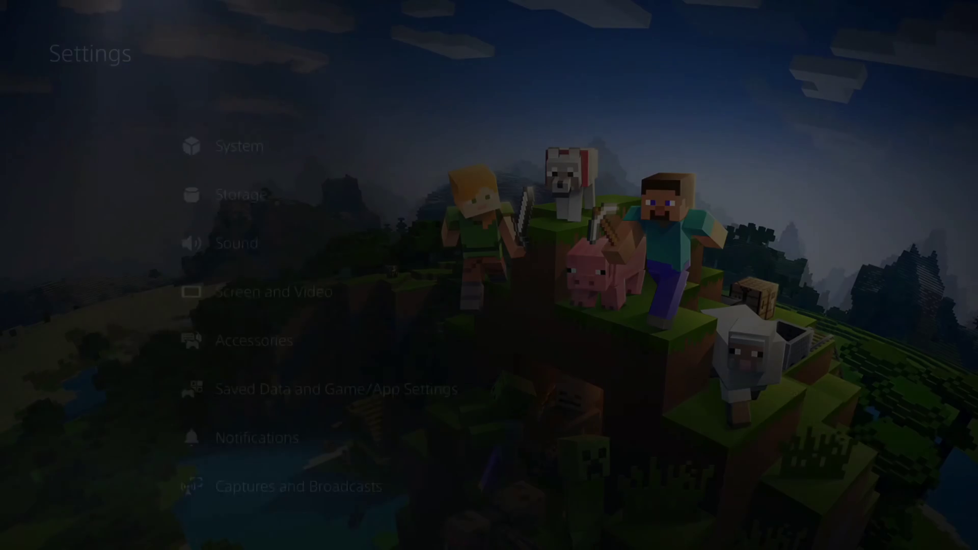